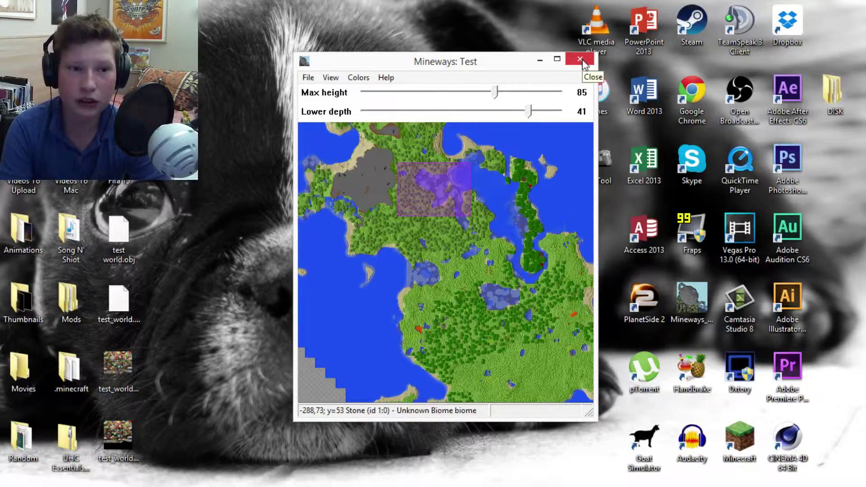
Step: Close Mineways and launch Cinema 4D from the taskbar into an empty Untitled 1 scene
{"action": "left_click", "coordinate": [581, 60]}
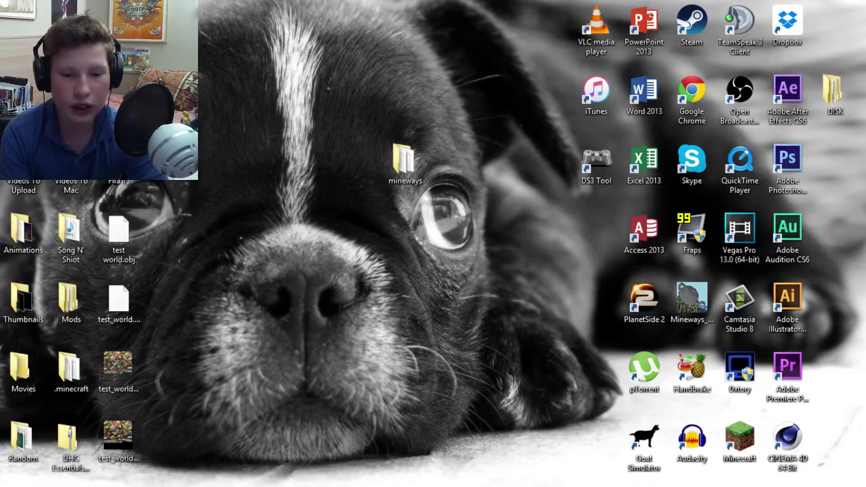
{"action": "mouse_move", "coordinate": [383, 485]}
{"action": "left_click", "coordinate": [333, 477]}
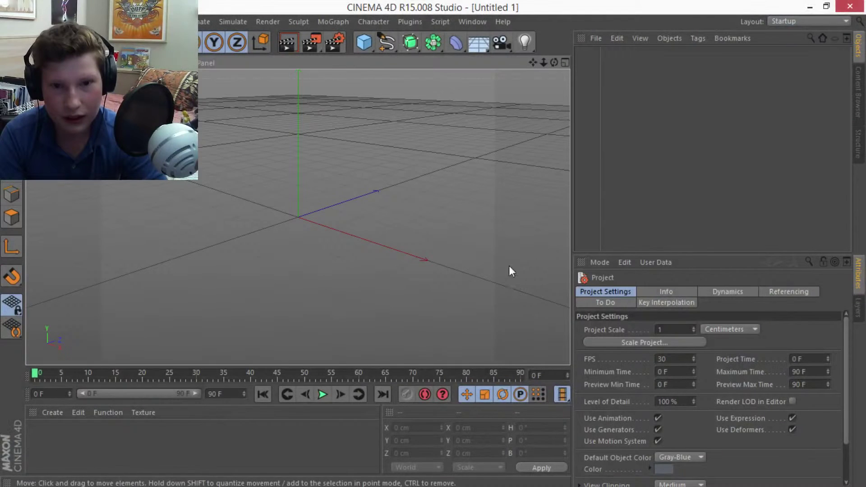
Step: Restore the Cinema 4D window, move it aside, and drag test world.obj into the viewport
{"action": "left_click", "coordinate": [828, 8]}
{"action": "left_click_drag", "start_coordinate": [755, 7], "coordinate": [859, 56]}
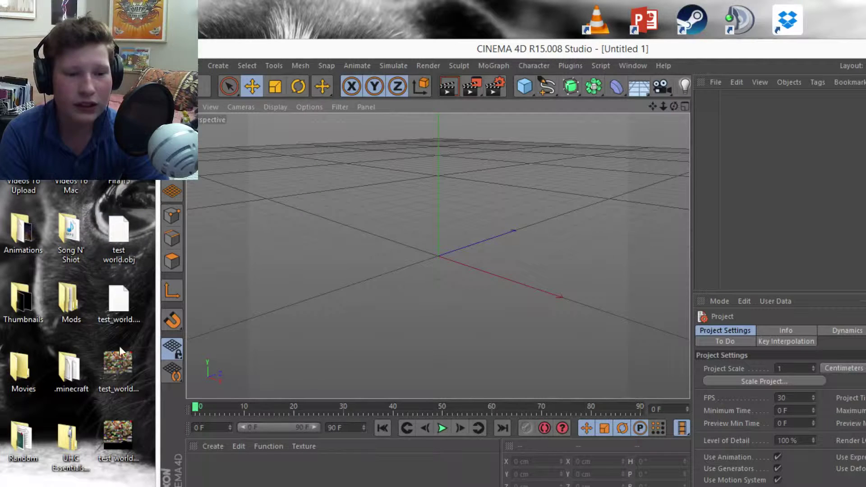
{"action": "left_click", "coordinate": [123, 236]}
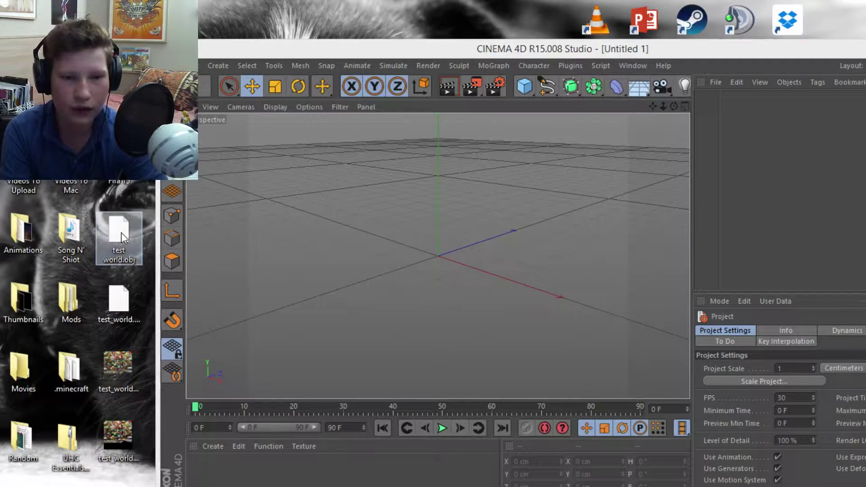
{"action": "double_click", "coordinate": [123, 236]}
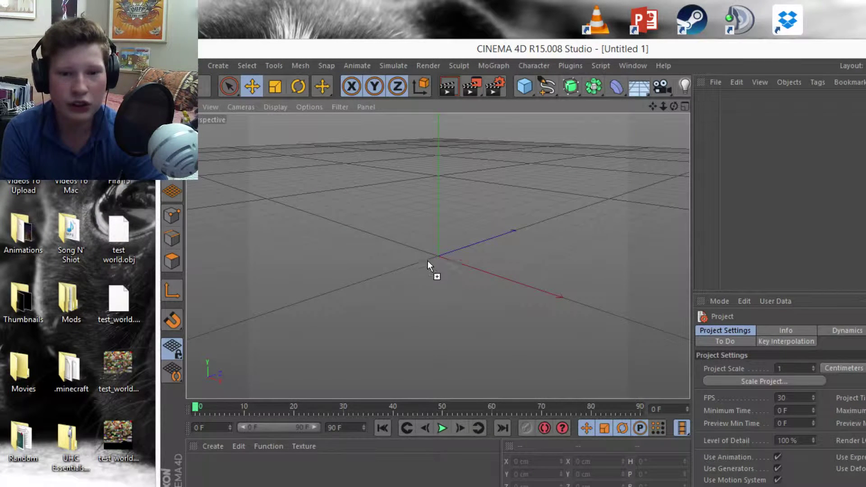
{"action": "left_click_drag", "start_coordinate": [429, 264], "coordinate": [429, 264]}
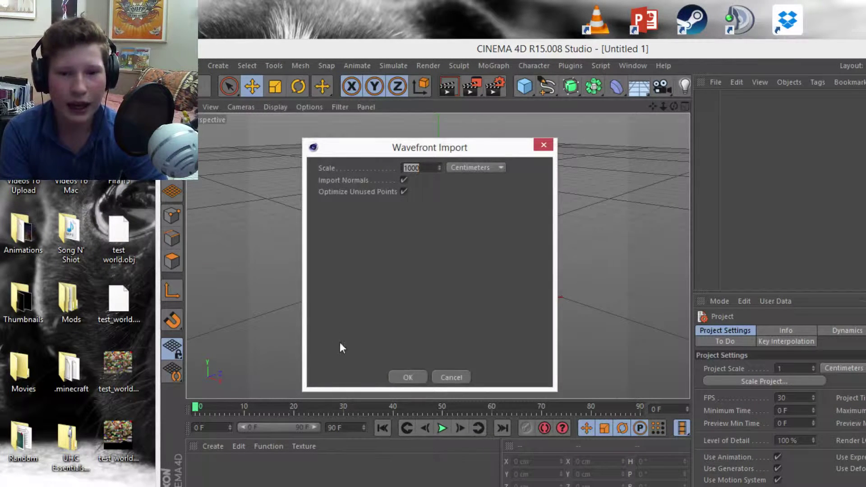
Step: Confirm the Wavefront import of test world.obj at 1000 Centimeters scale
{"action": "left_click", "coordinate": [427, 170]}
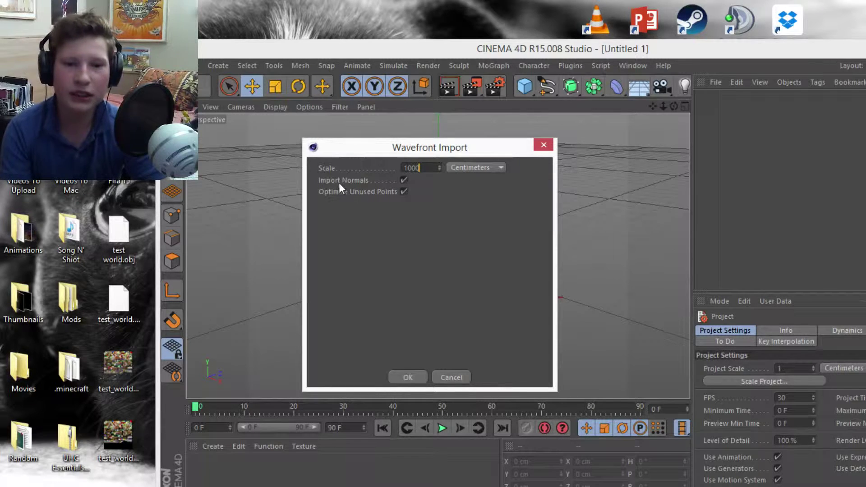
{"action": "left_click", "coordinate": [412, 373]}
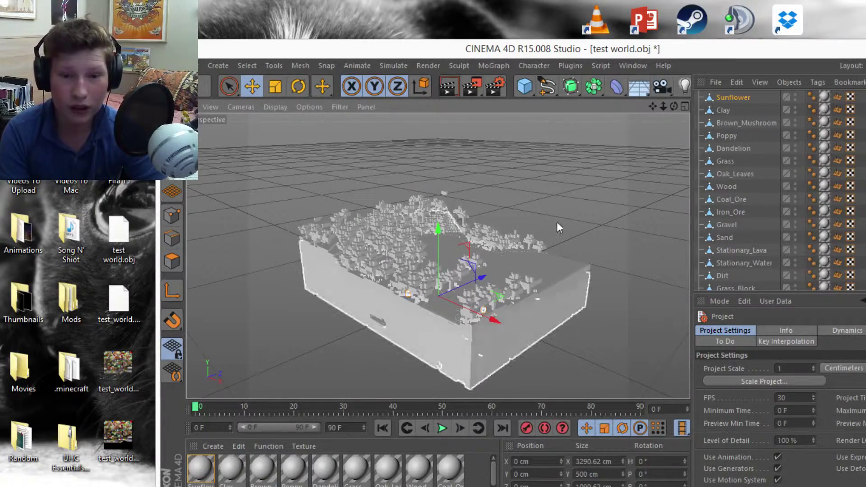
Step: Move the Cinema 4D window back, maximize it, and clear the object selection
{"action": "left_click_drag", "start_coordinate": [623, 54], "coordinate": [503, 26]}
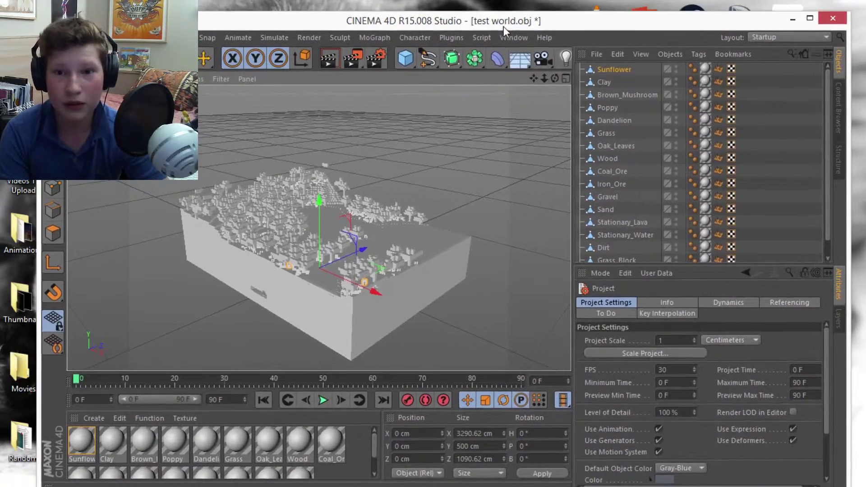
{"action": "left_click", "coordinate": [807, 20]}
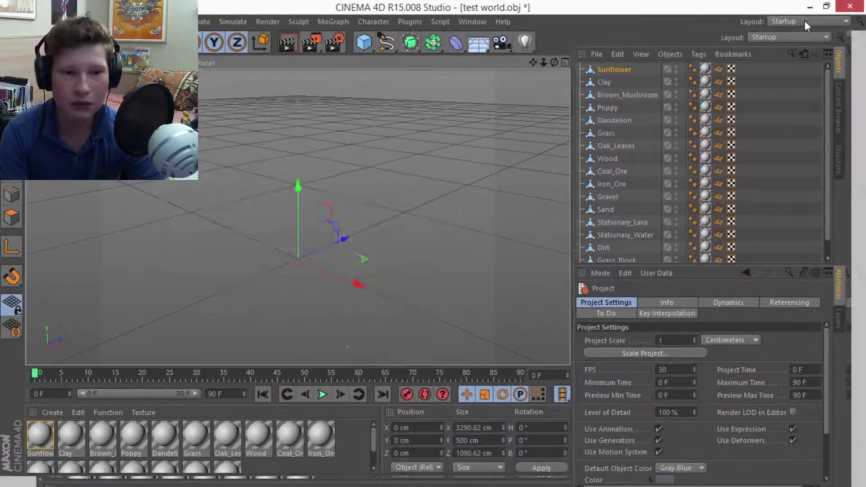
{"action": "left_click", "coordinate": [336, 158]}
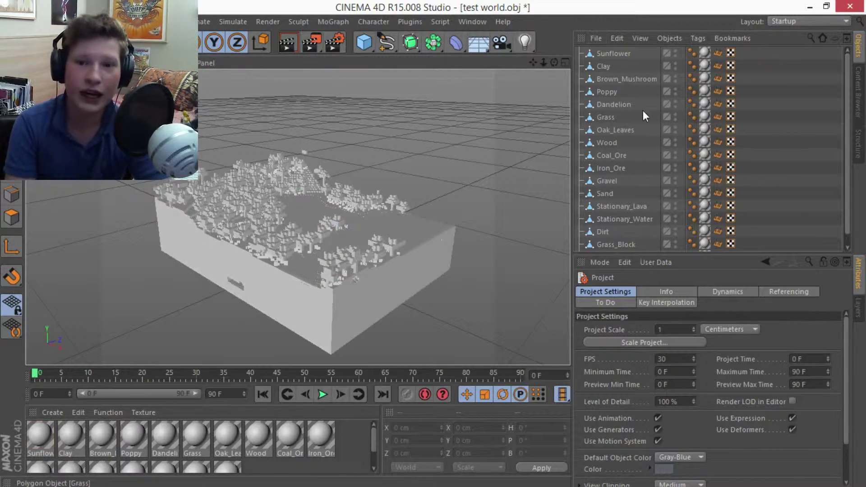
Step: Select the 17 objects from Sunflower to Stone and group them with Alt+G
{"action": "scroll", "coordinate": [625, 74], "scroll_direction": "down", "scroll_amount": 1}
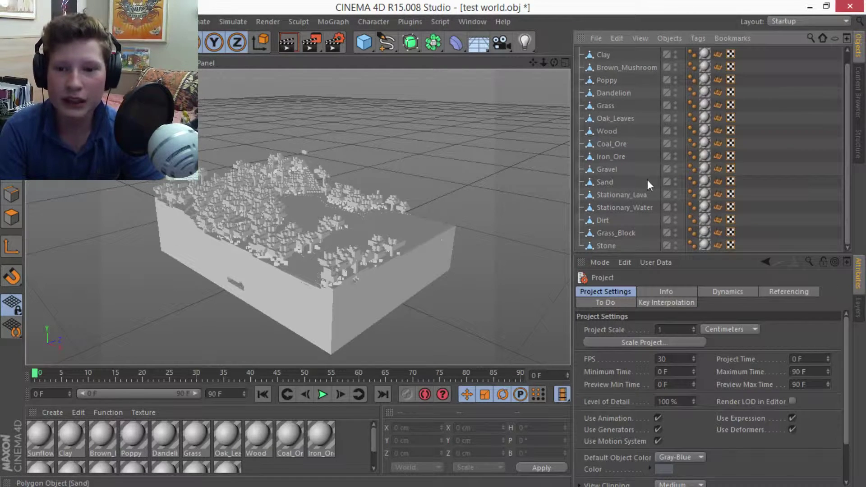
{"action": "scroll", "coordinate": [618, 171], "scroll_direction": "up", "scroll_amount": 1}
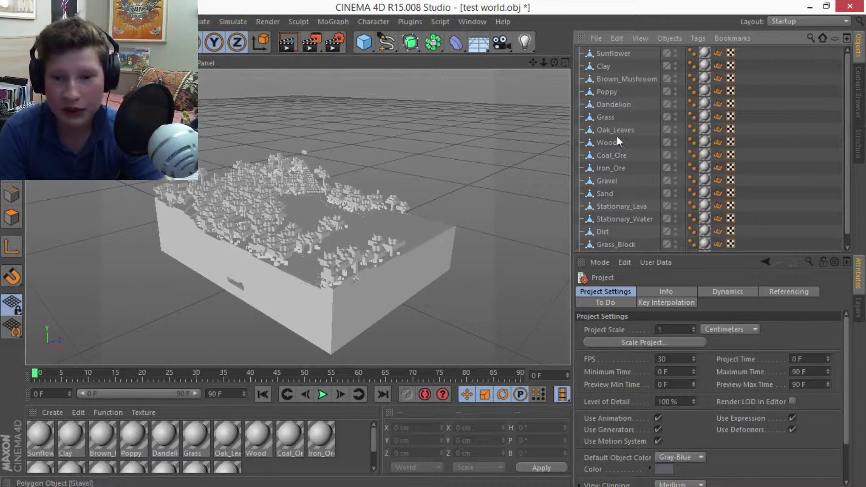
{"action": "left_click", "coordinate": [614, 53]}
{"action": "scroll", "coordinate": [622, 167], "scroll_direction": "down", "scroll_amount": 1}
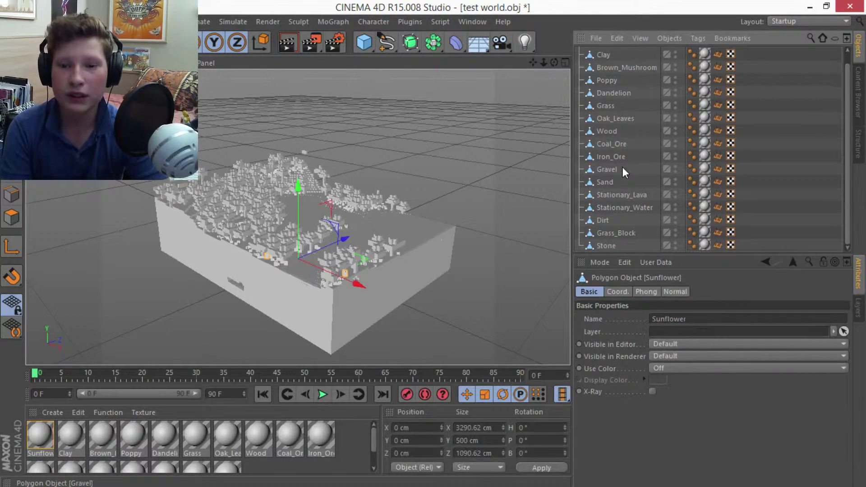
{"action": "left_click", "coordinate": [607, 246], "text": "shift"}
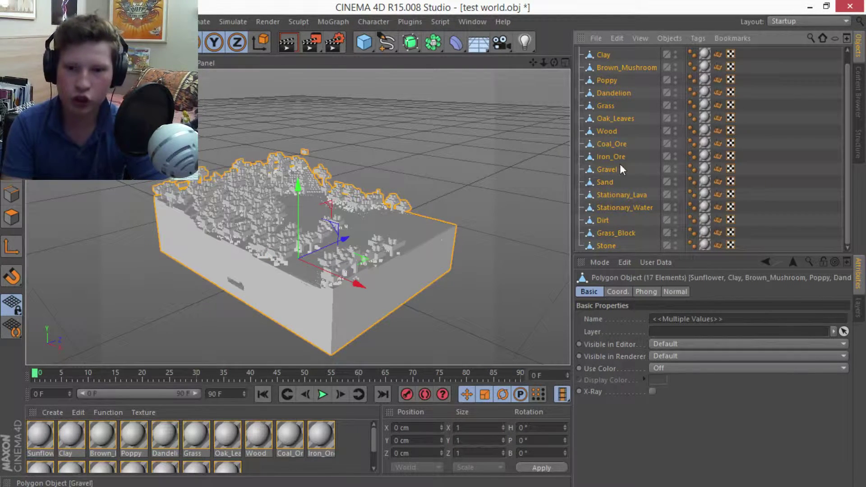
{"action": "key", "text": "alt+g"}
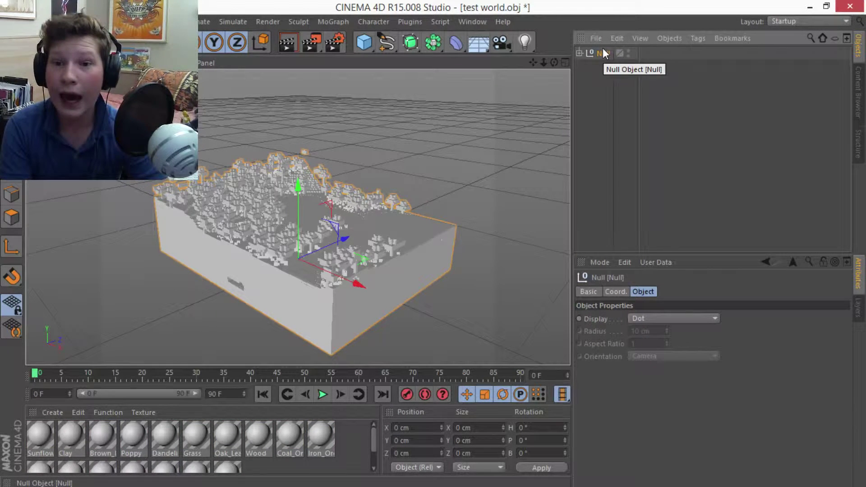
Step: Rename the new Null group containing the block objects to 'World'
{"action": "left_click", "coordinate": [578, 53]}
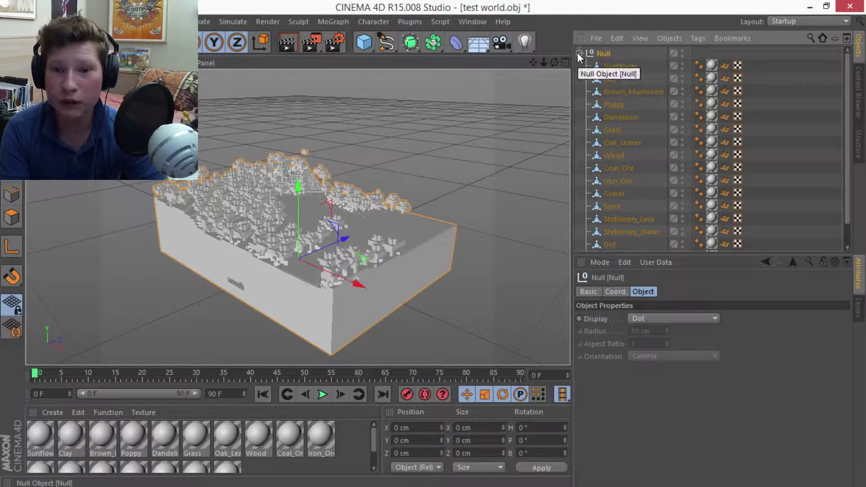
{"action": "left_click", "coordinate": [579, 53]}
{"action": "double_click", "coordinate": [604, 53]}
{"action": "type", "text": "World"}
{"action": "key", "text": "Return"}
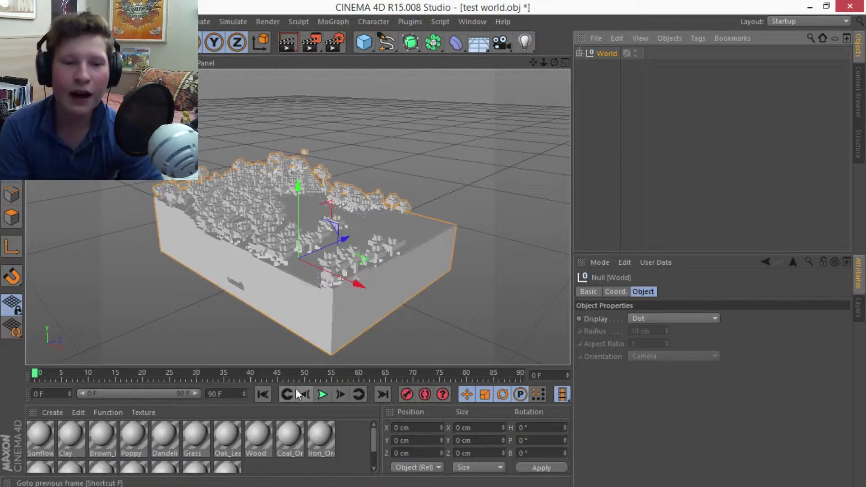
{"action": "scroll", "coordinate": [355, 463], "scroll_direction": "down", "scroll_amount": 1}
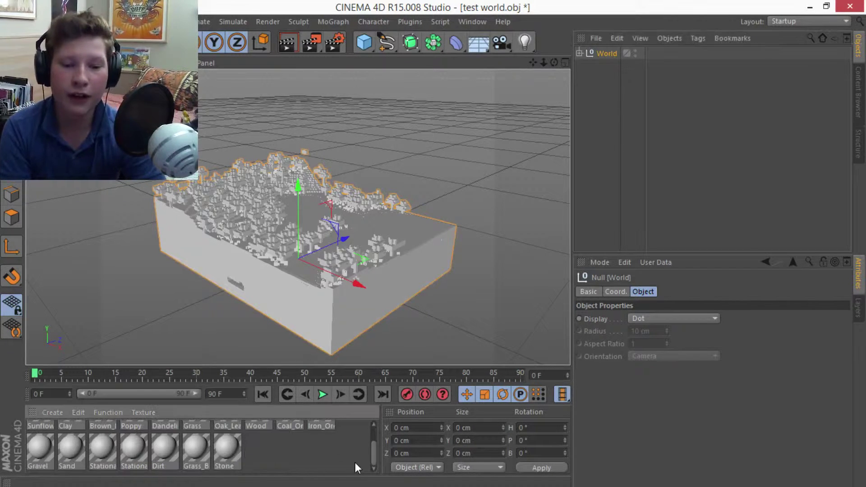
{"action": "scroll", "coordinate": [295, 461], "scroll_direction": "up", "scroll_amount": 1}
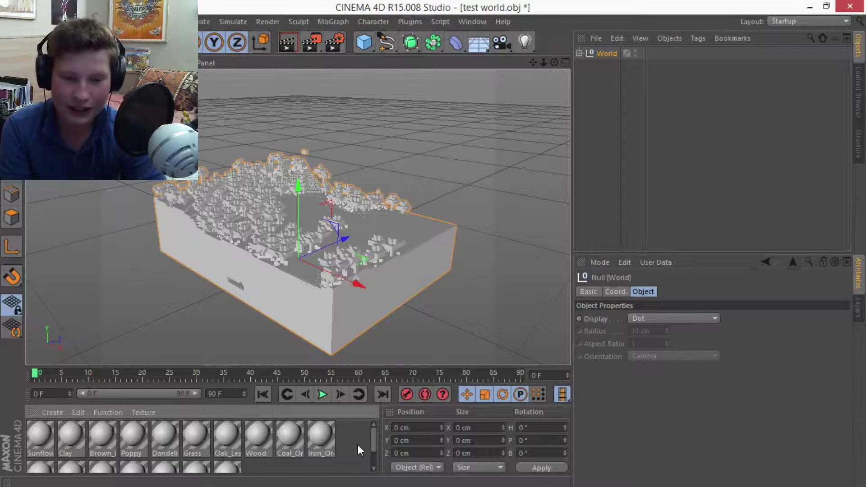
Step: Select all imported materials, turn off Specular, and browse for a colour texture image
{"action": "double_click", "coordinate": [42, 436]}
{"action": "left_click_drag", "start_coordinate": [365, 105], "coordinate": [541, 46]}
{"action": "scroll", "coordinate": [347, 431], "scroll_direction": "down", "scroll_amount": 2}
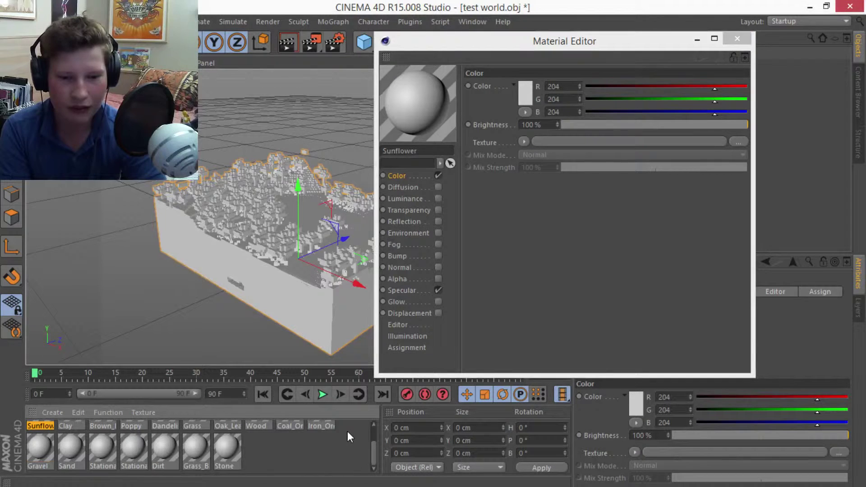
{"action": "scroll", "coordinate": [289, 444], "scroll_direction": "up", "scroll_amount": 2}
{"action": "key", "text": "ctrl+a"}
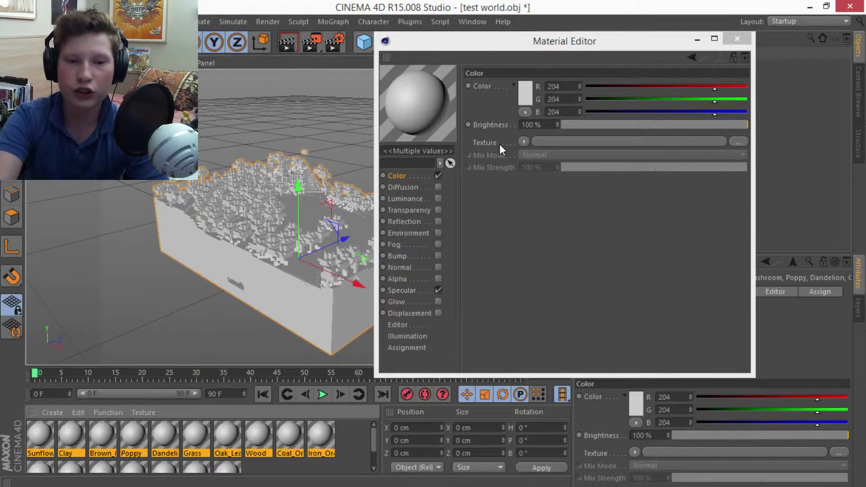
{"action": "left_click", "coordinate": [437, 290]}
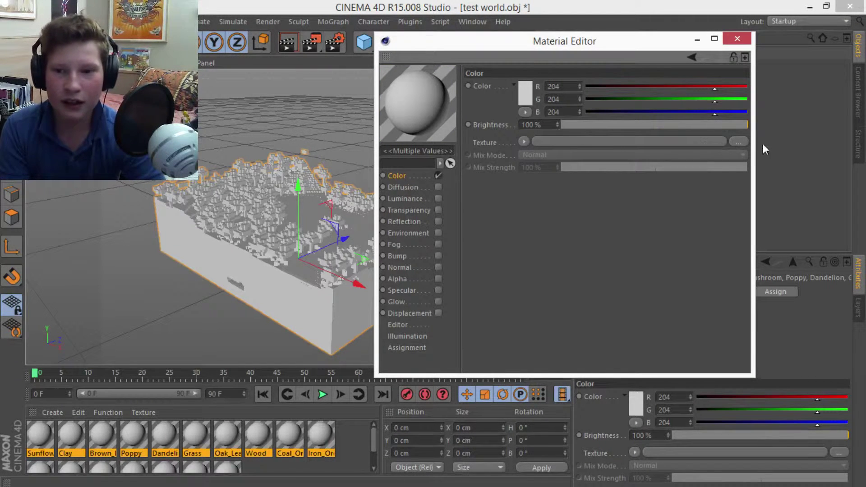
{"action": "left_click", "coordinate": [740, 142]}
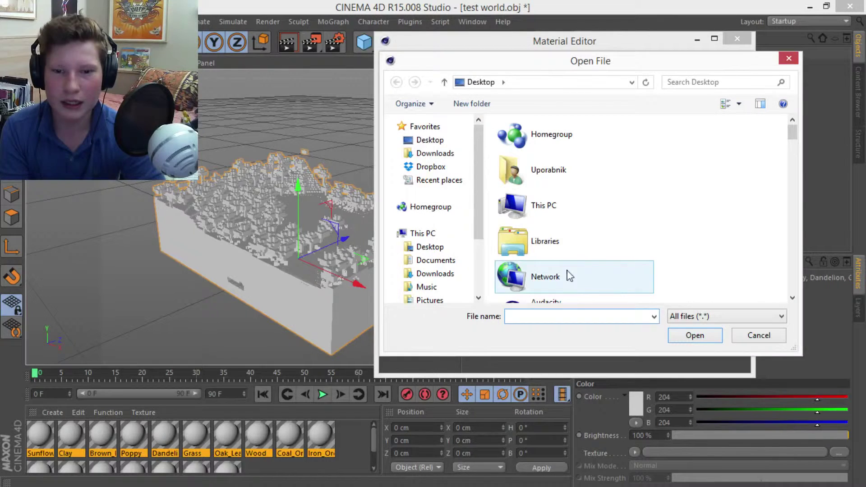
Step: Load test_world-RGB.png from the Desktop as the colour texture for all materials
{"action": "left_click", "coordinate": [428, 248]}
{"action": "left_click_drag", "start_coordinate": [792, 135], "coordinate": [804, 260]}
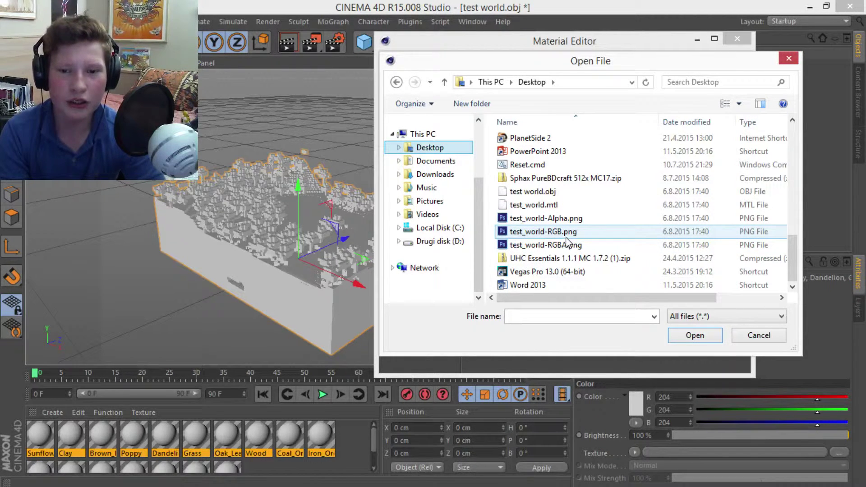
{"action": "left_click", "coordinate": [538, 233]}
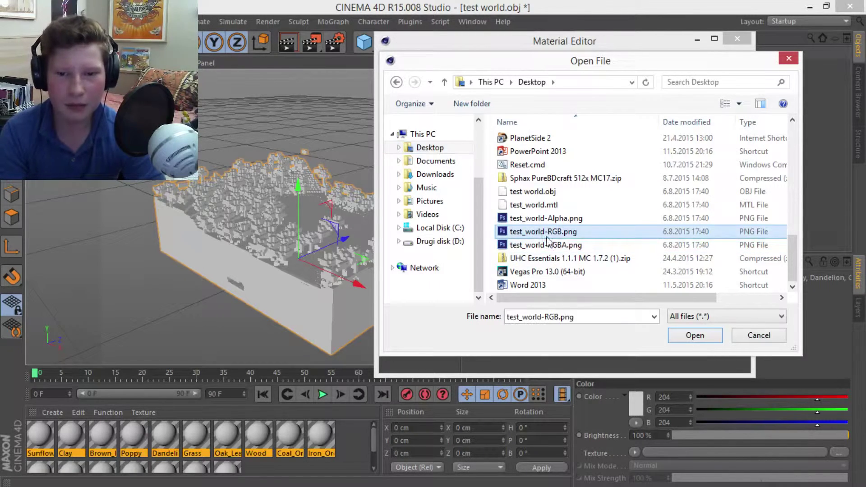
{"action": "left_click", "coordinate": [686, 335]}
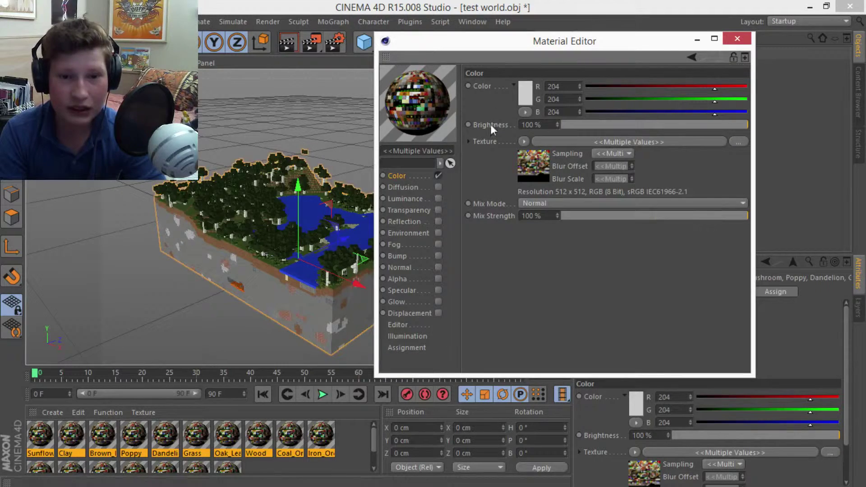
{"action": "left_click_drag", "start_coordinate": [467, 42], "coordinate": [591, 41]}
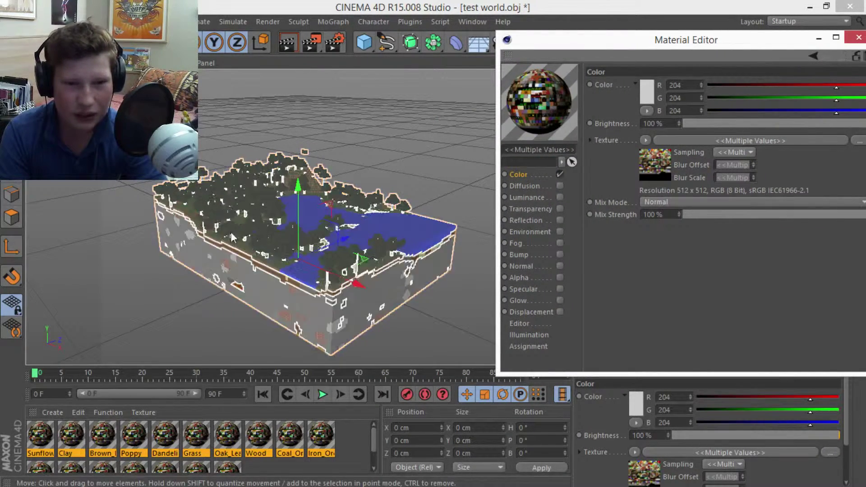
Step: Enable Alpha using test_world-Alpha.png from the Desktop, then close the Material Editor
{"action": "left_click", "coordinate": [559, 277]}
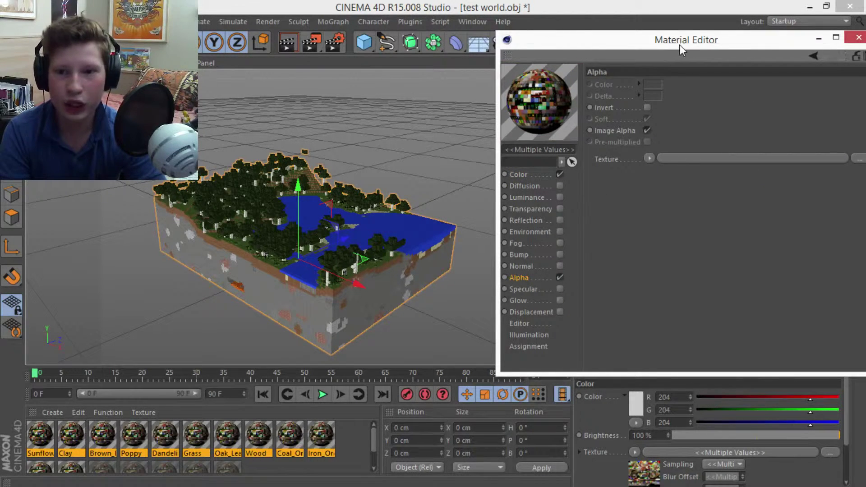
{"action": "left_click_drag", "start_coordinate": [680, 44], "coordinate": [591, 36]}
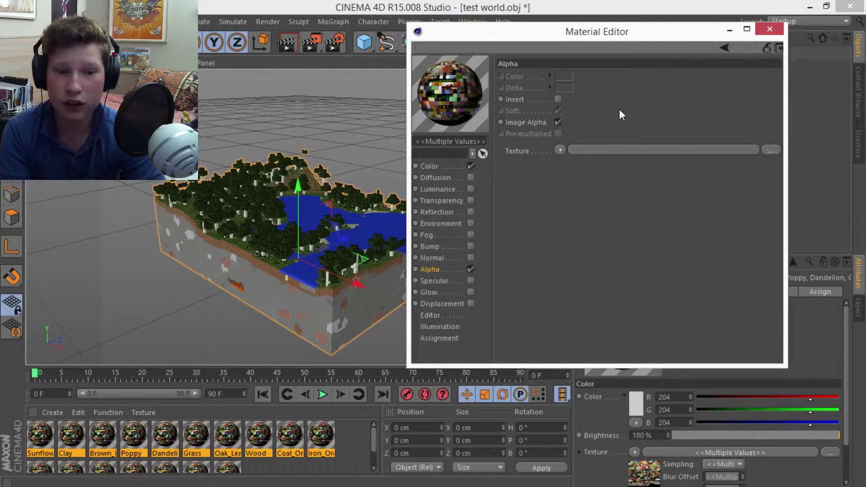
{"action": "left_click", "coordinate": [765, 151]}
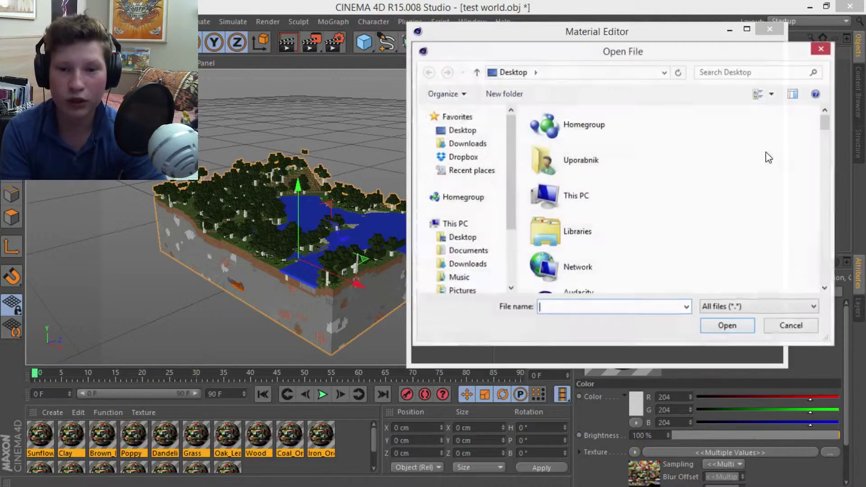
{"action": "left_click", "coordinate": [463, 237]}
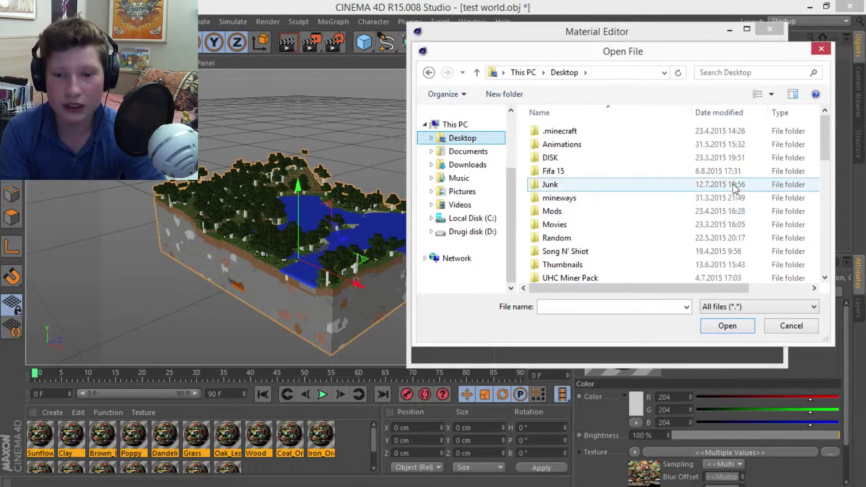
{"action": "left_click_drag", "start_coordinate": [825, 250], "coordinate": [825, 253]}
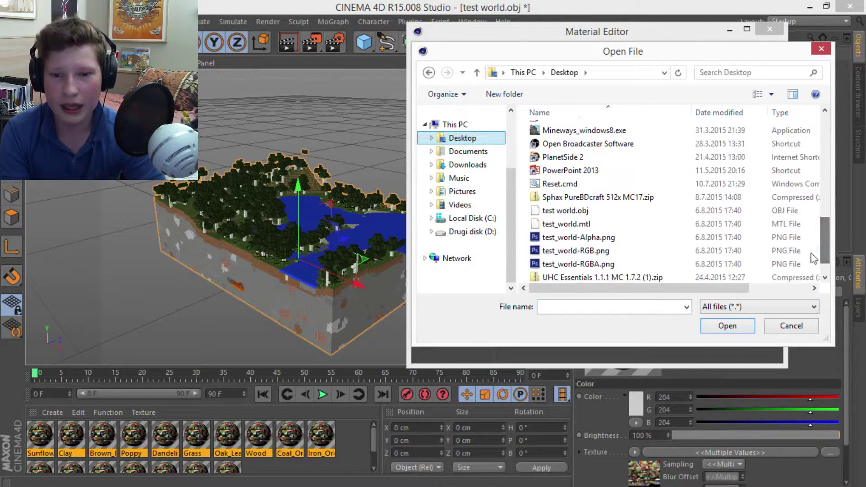
{"action": "left_click", "coordinate": [557, 242]}
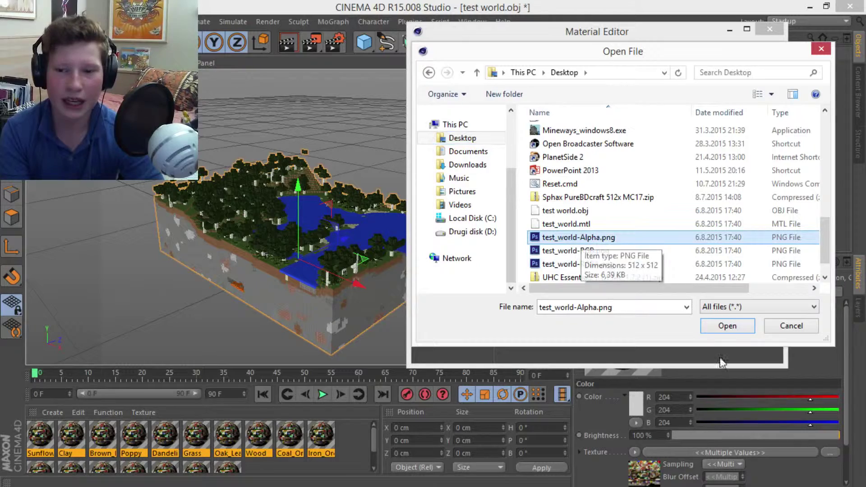
{"action": "left_click", "coordinate": [728, 330]}
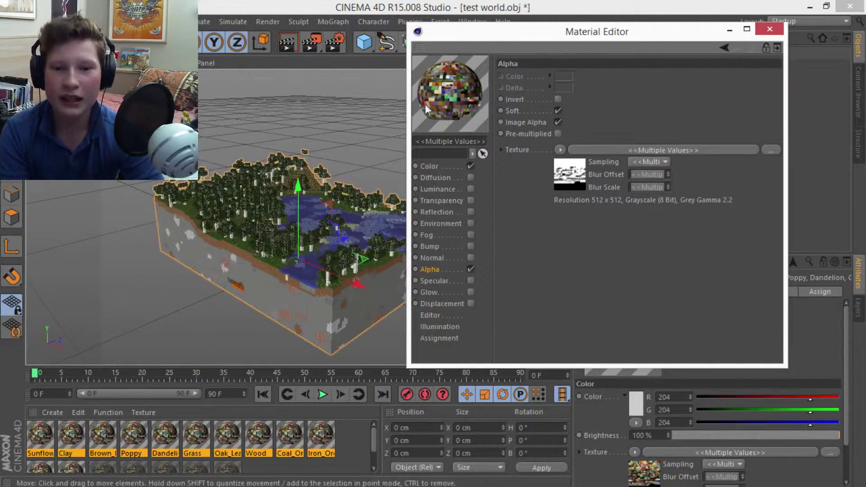
{"action": "left_click", "coordinate": [762, 32]}
{"action": "mouse_move", "coordinate": [543, 63]}
{"action": "left_mouse_down"}
{"action": "mouse_move", "coordinate": [534, 68]}
{"action": "mouse_move", "coordinate": [555, 59]}
{"action": "left_mouse_up"}
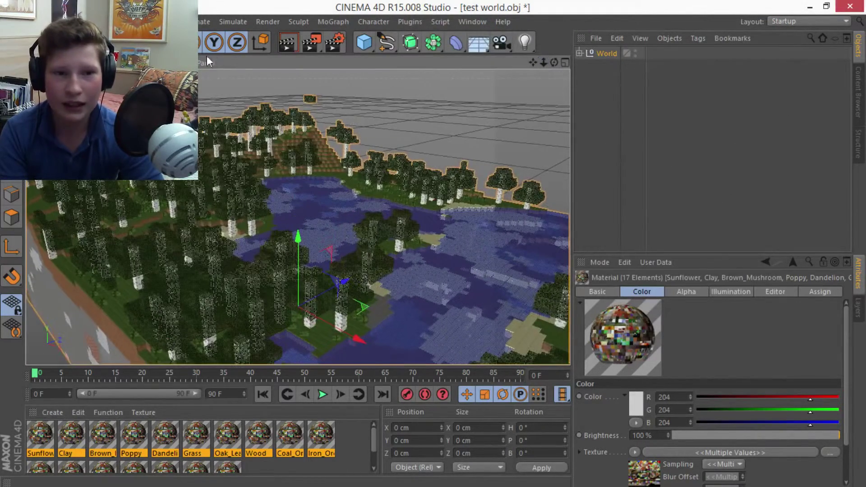
{"action": "left_click", "coordinate": [294, 43]}
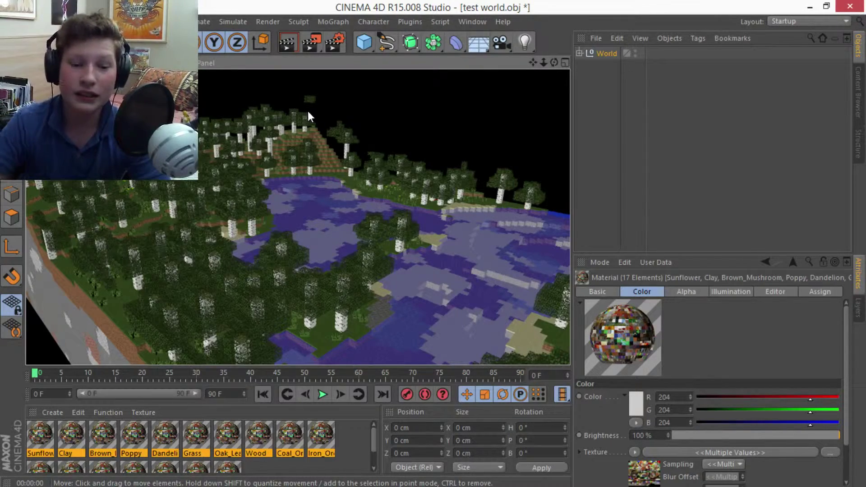
{"action": "left_click", "coordinate": [255, 270]}
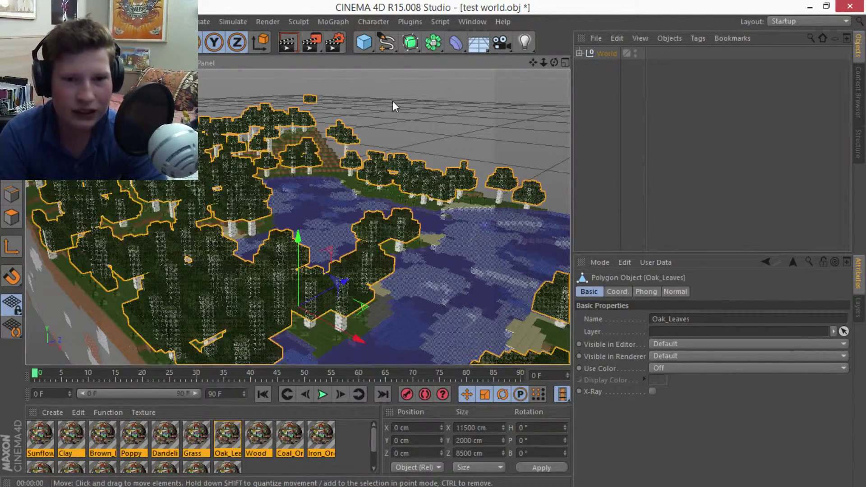
{"action": "left_click", "coordinate": [286, 43]}
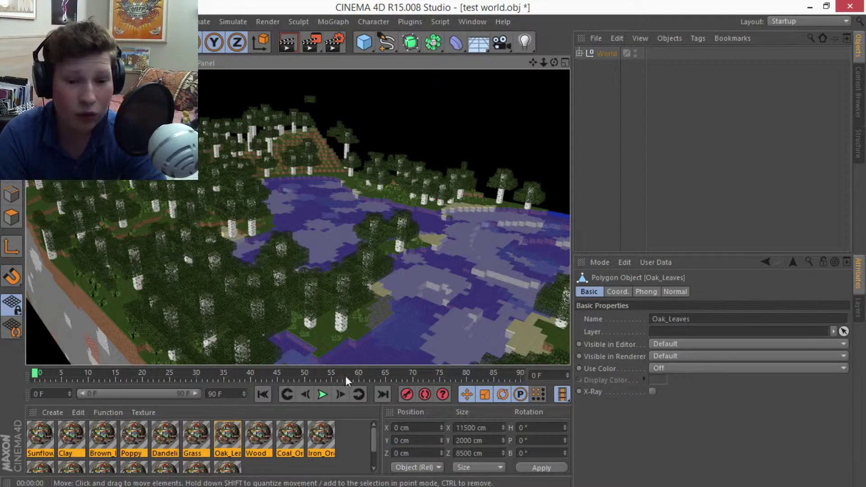
{"action": "left_click", "coordinate": [455, 116]}
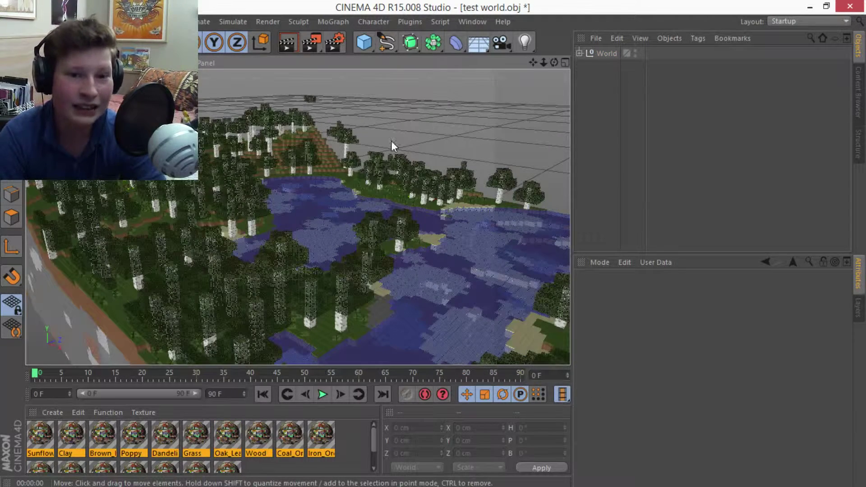
Step: Add a Sky object from the Floor flyout and re-render the view with it
{"action": "left_click", "coordinate": [478, 47]}
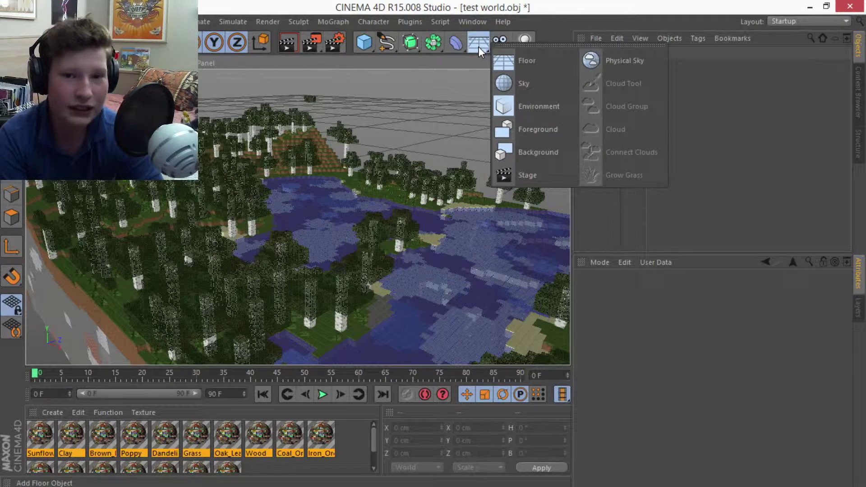
{"action": "left_click", "coordinate": [516, 79]}
{"action": "left_click", "coordinate": [341, 450]}
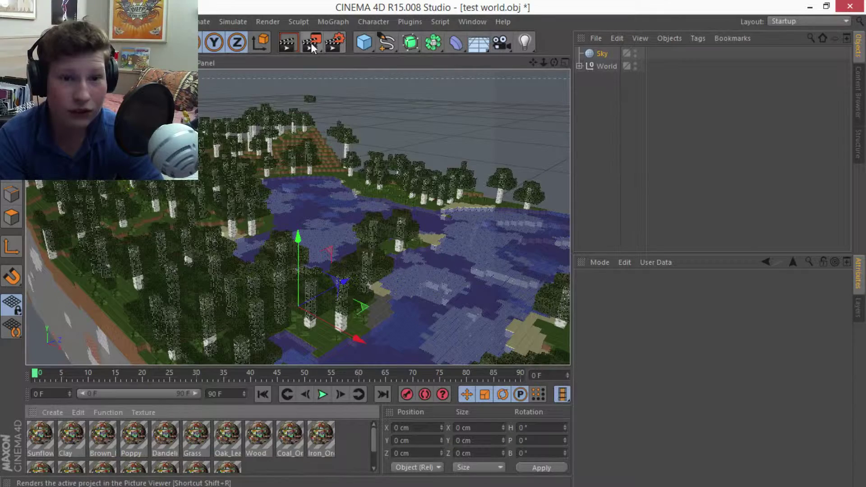
{"action": "left_click", "coordinate": [287, 44]}
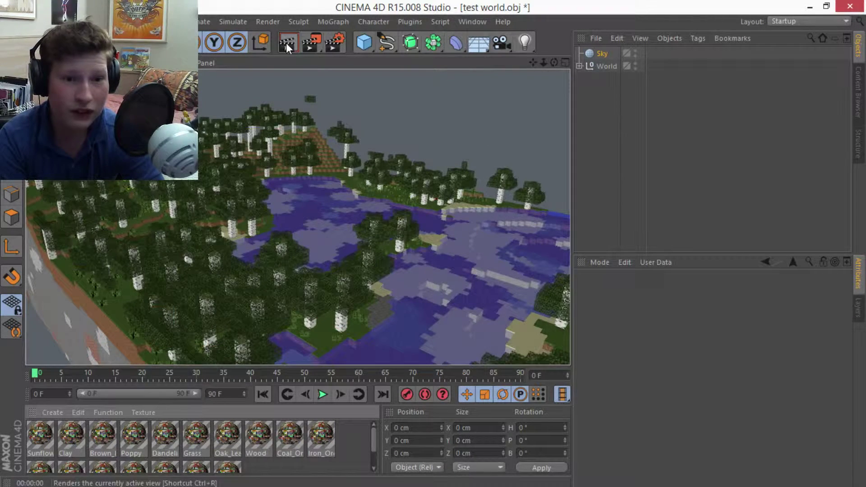